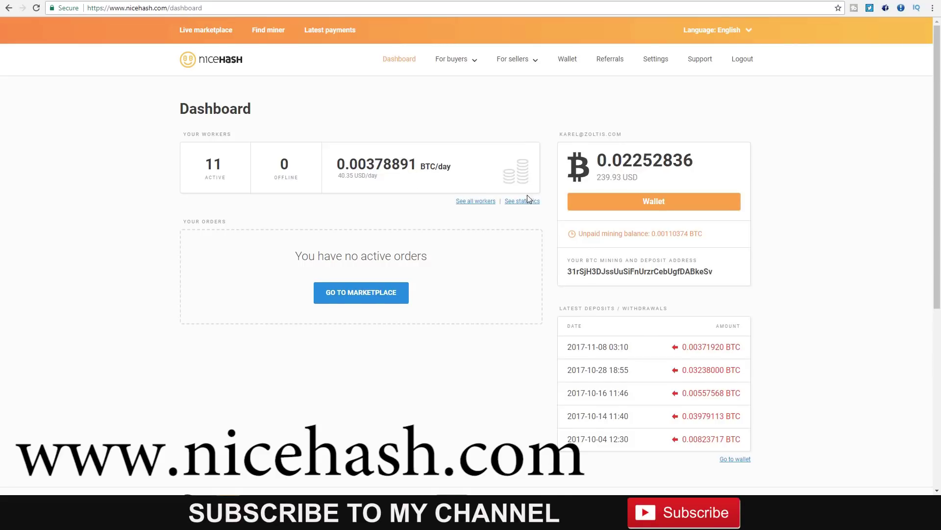
Step: Highlight the 239.93 USD wallet balance value, then go to the miner statistics page
triple_click(623, 179)
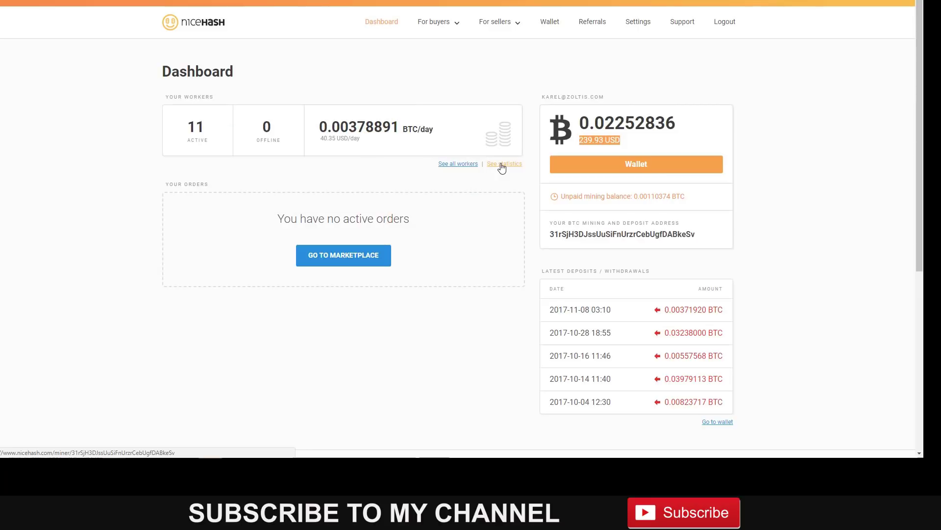
left_click(502, 164)
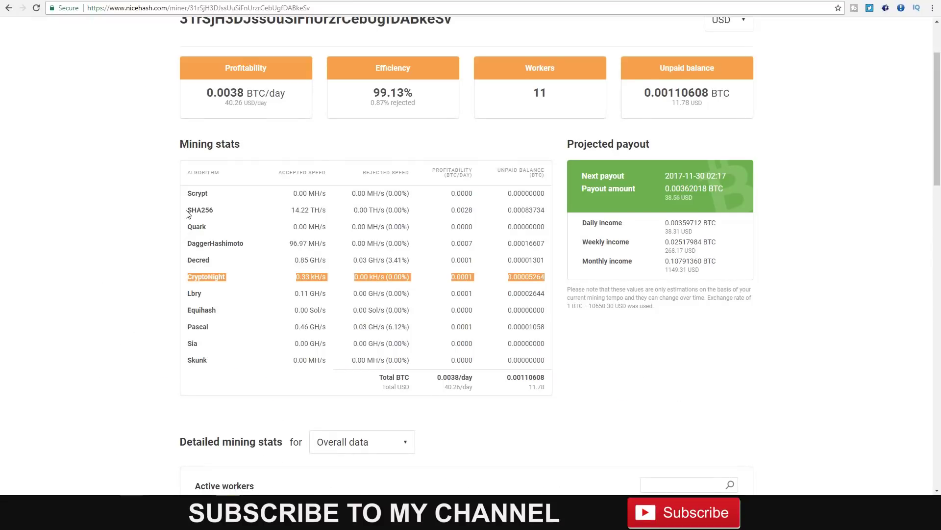
Step: Highlight the SHA256 row in the mining stats and scroll through the miner page
left_click_drag(186, 213, 559, 214)
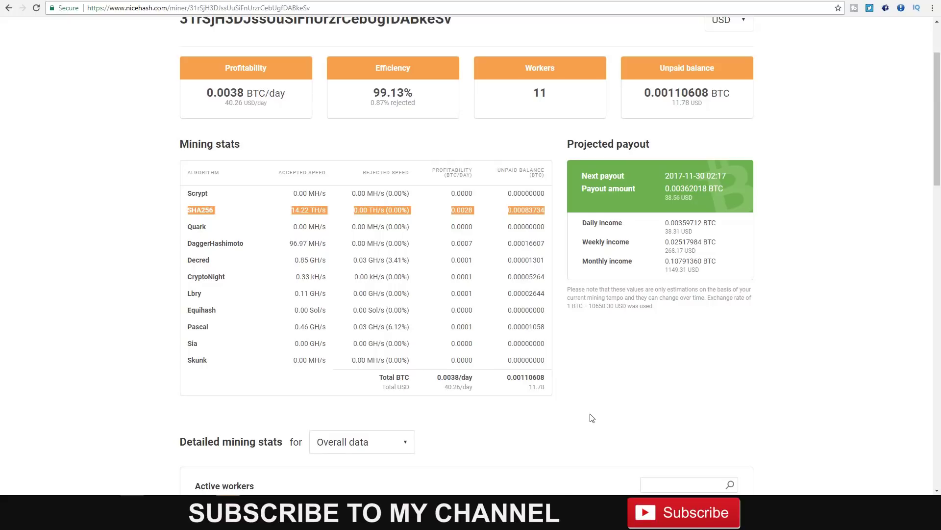
scroll(593, 418, "down", 14)
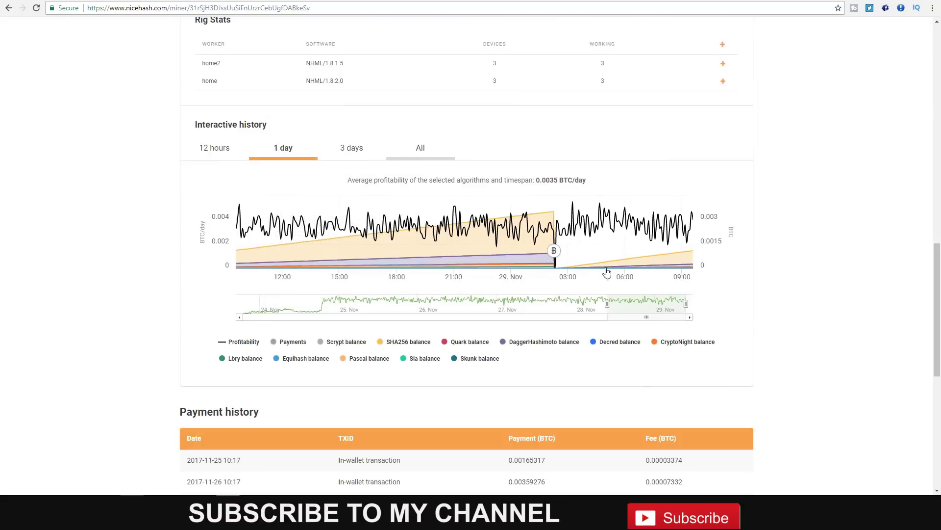
scroll(271, 155, "up", 8)
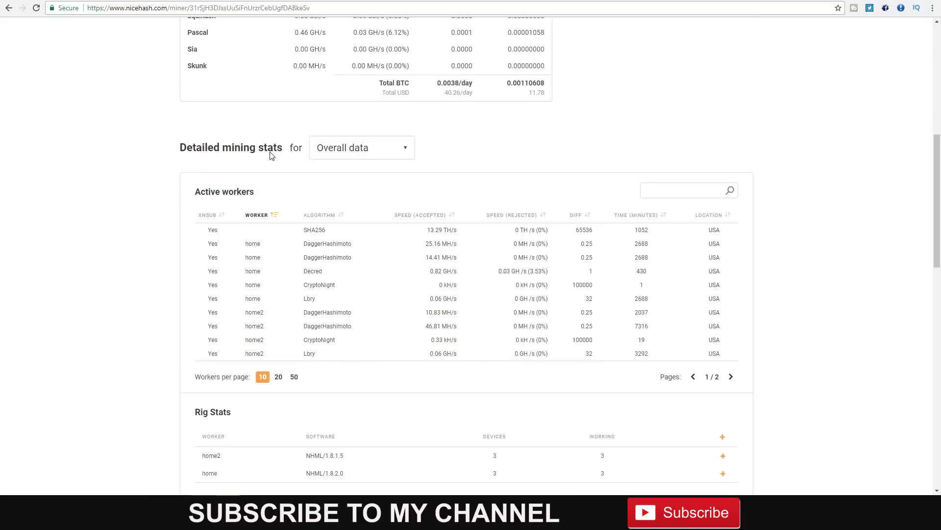
Step: Switch the detailed mining stats from Overall data to SHA256 only
left_click(405, 153)
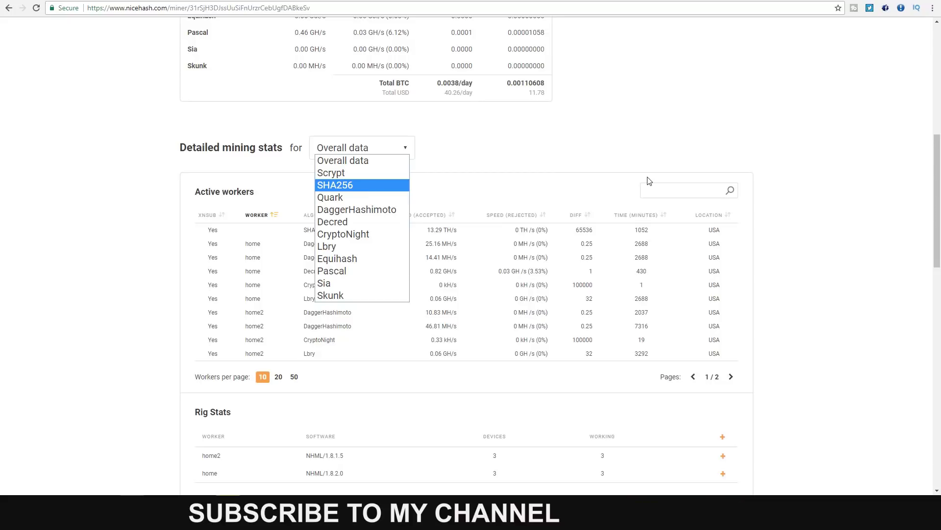
key("Return")
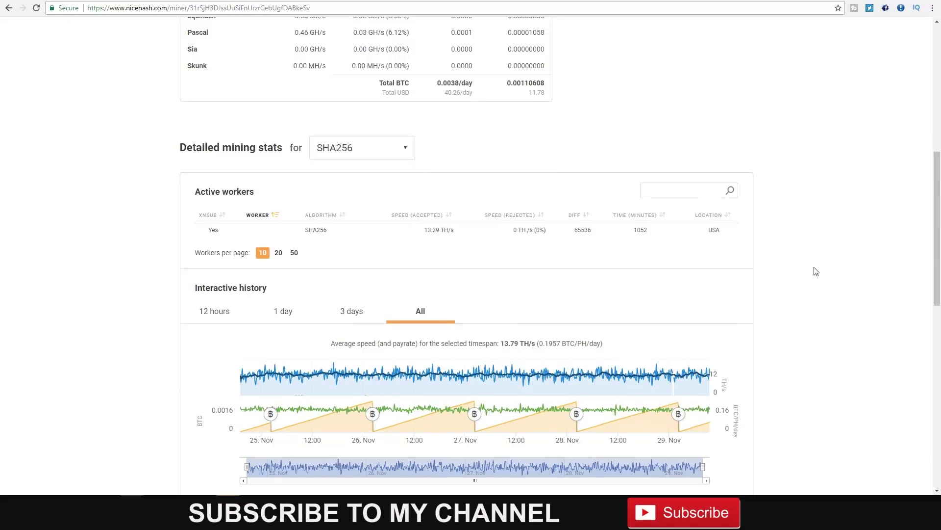
scroll(816, 271, "down", 3)
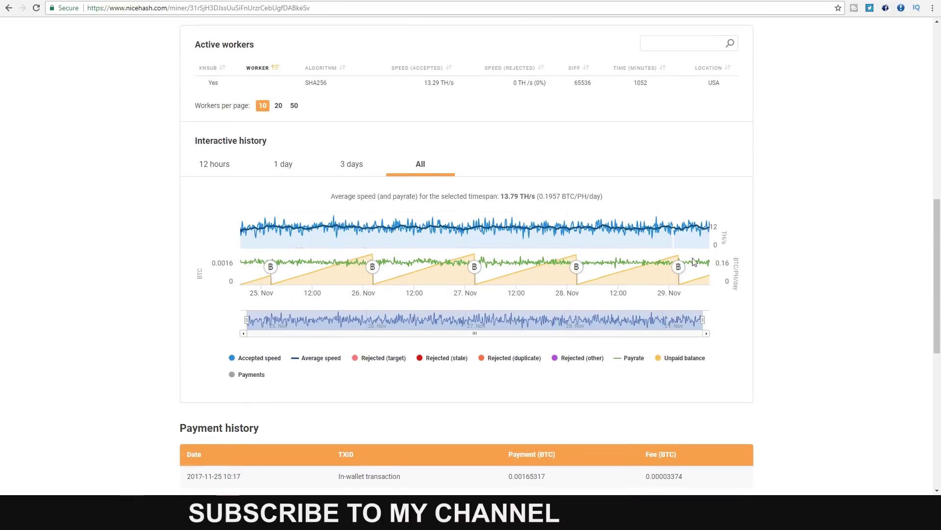
Step: Scroll past the SHA256 interactive history chart to the Payment history table
mouse_move(270, 267)
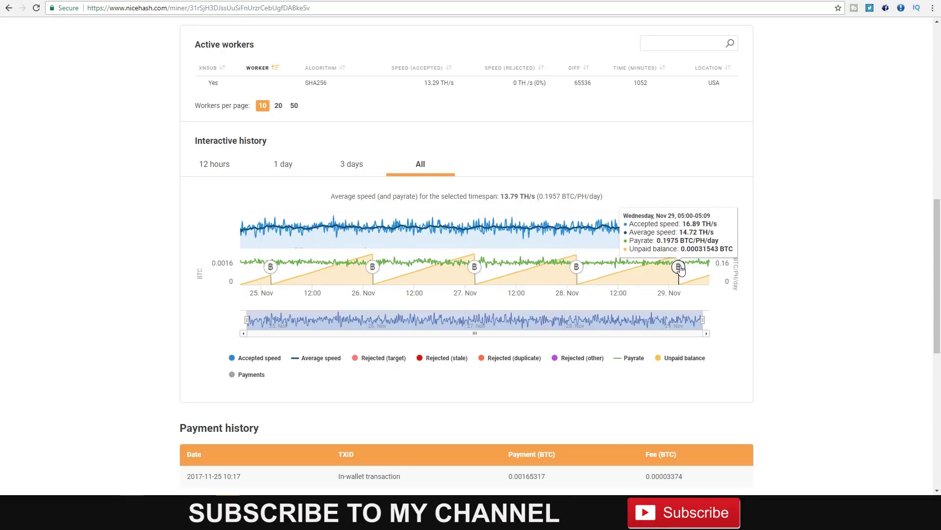
scroll(680, 270, "down", 5)
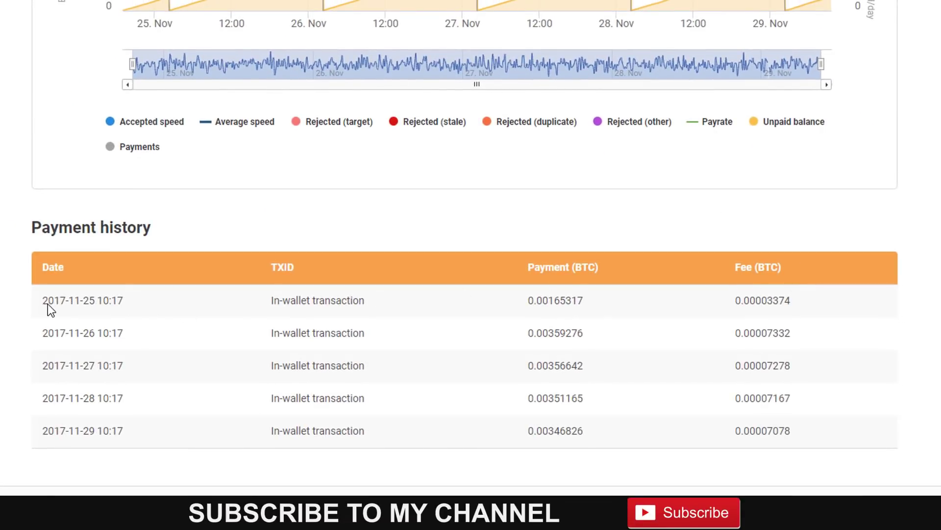
scroll(48, 304, "up", 1)
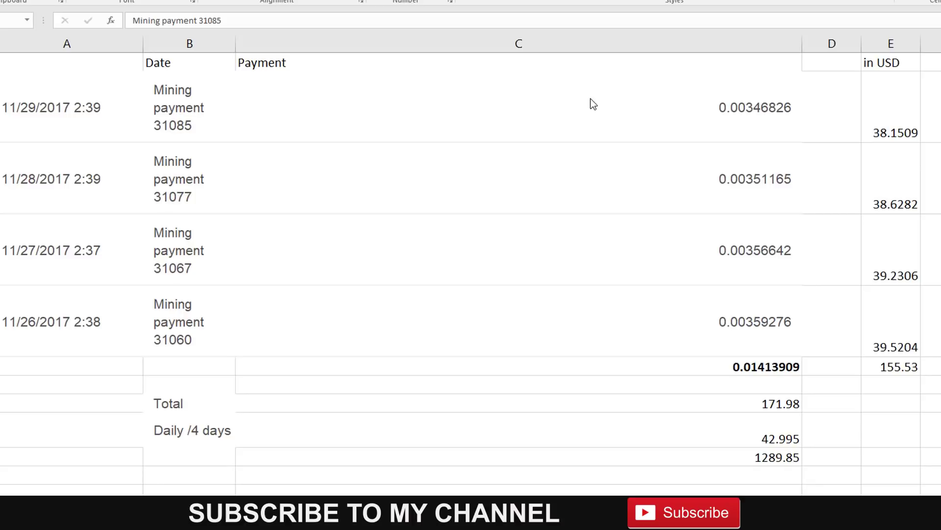
Step: Review the payment amounts, USD values, 171.98 total and 42.995 daily average, then select B10
left_click(180, 119)
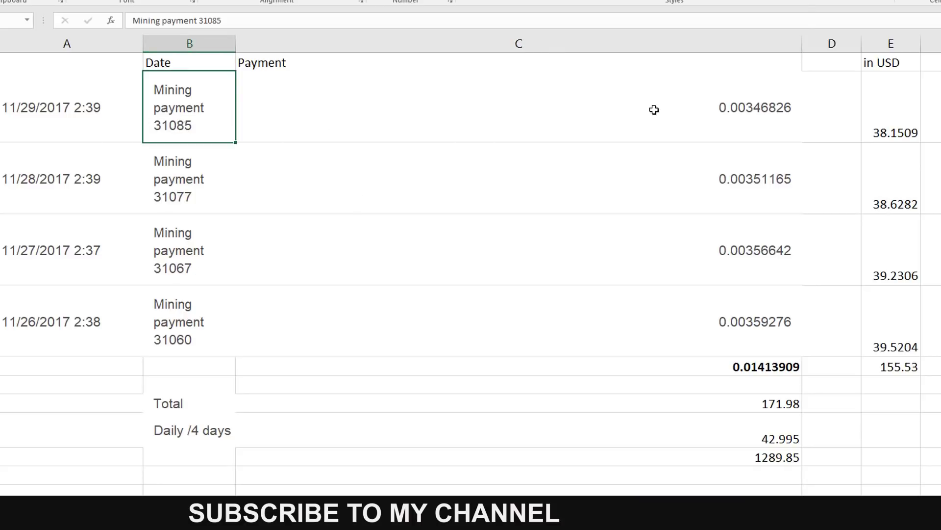
left_click_drag(885, 112, 887, 332)
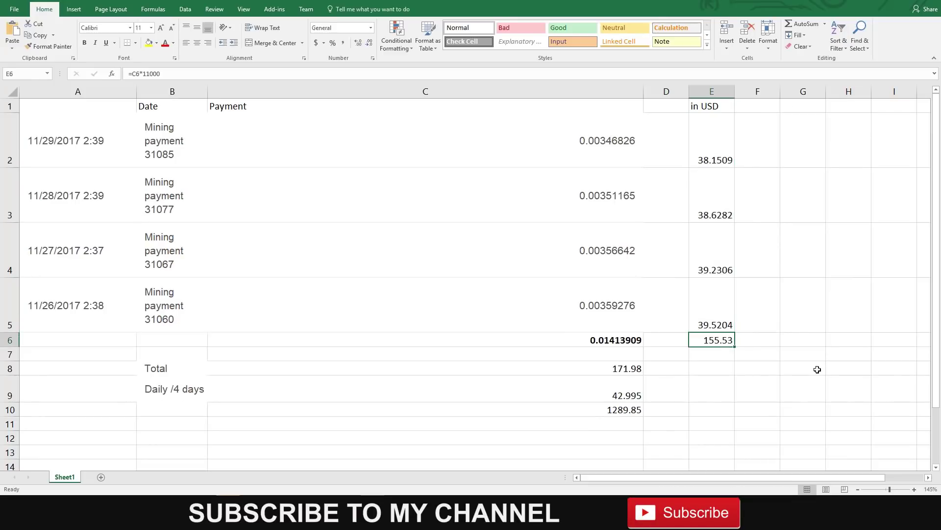
left_click(626, 178)
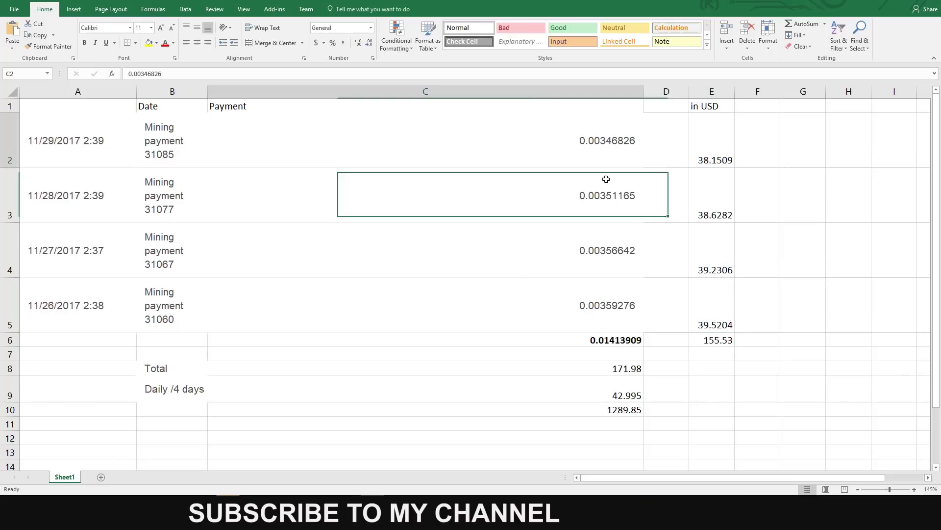
left_click(623, 369)
left_click(149, 448)
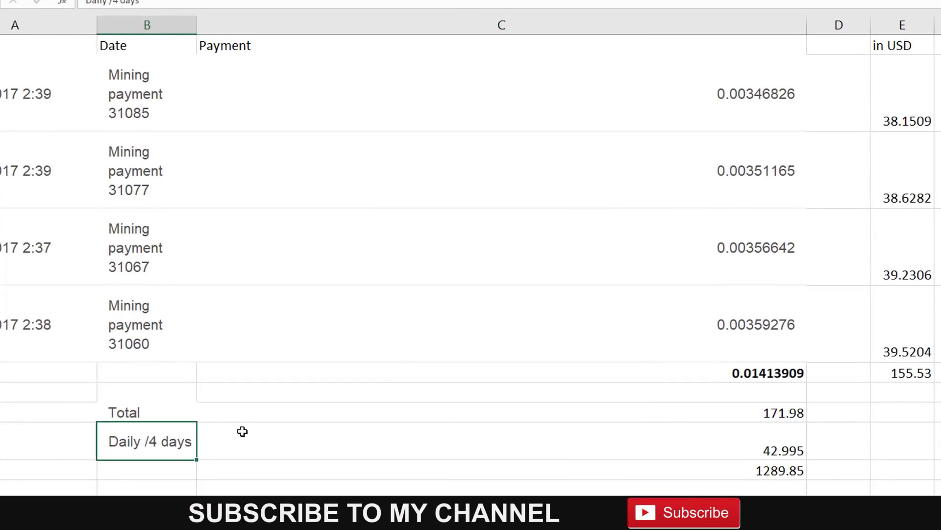
left_click(757, 445)
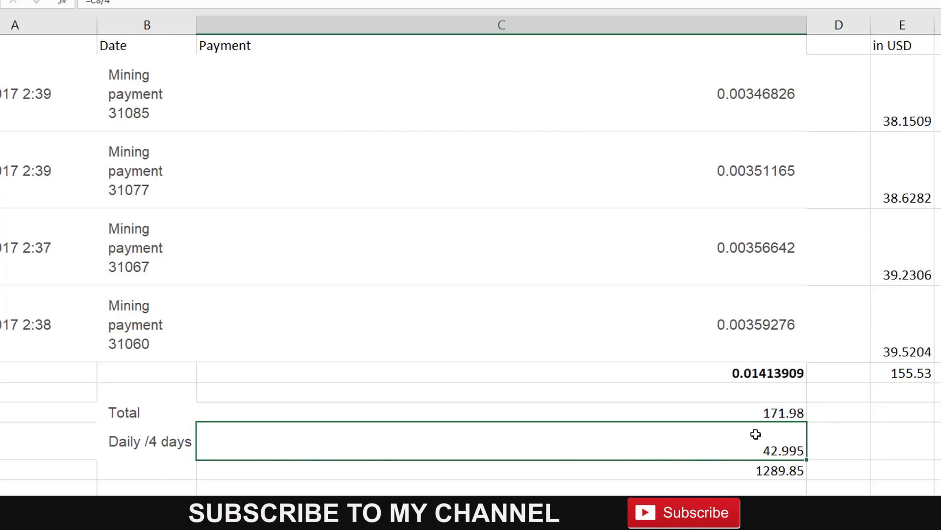
left_click(143, 472)
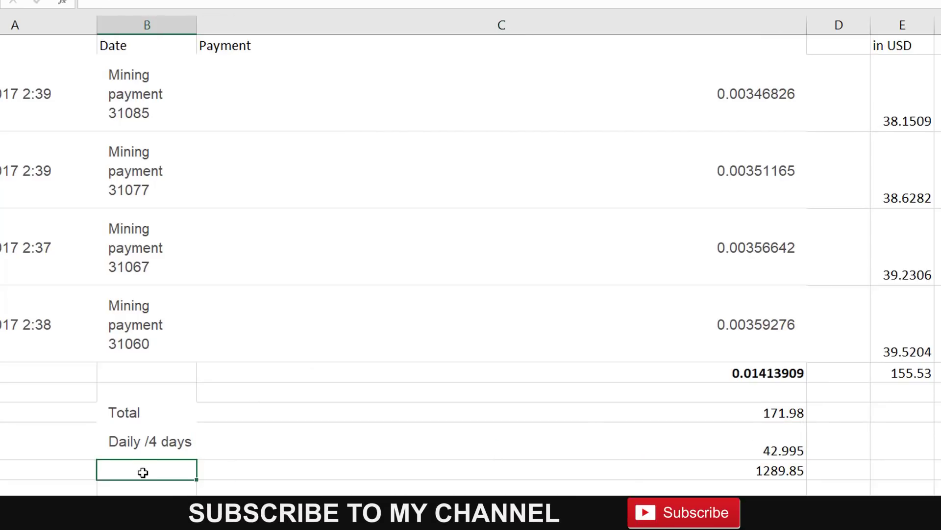
Step: Label B10 'Monthly * 30 days', bold the 1289.85 total, and select the four payment rows
type("Monthly ")
type("* 30 ")
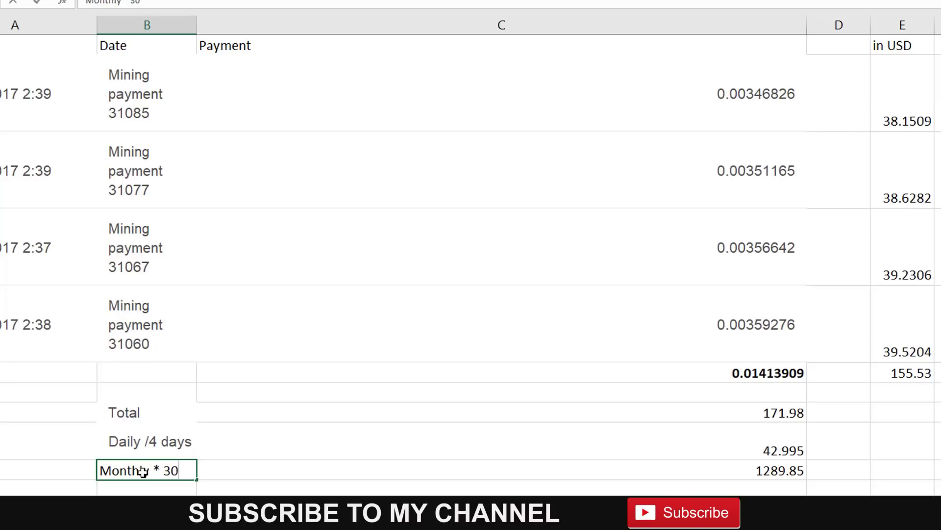
type("days")
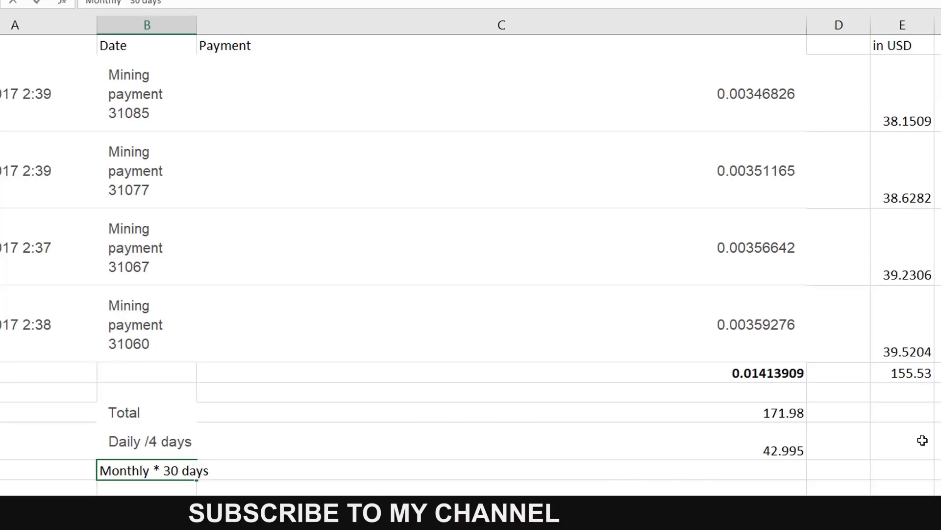
left_click(752, 443)
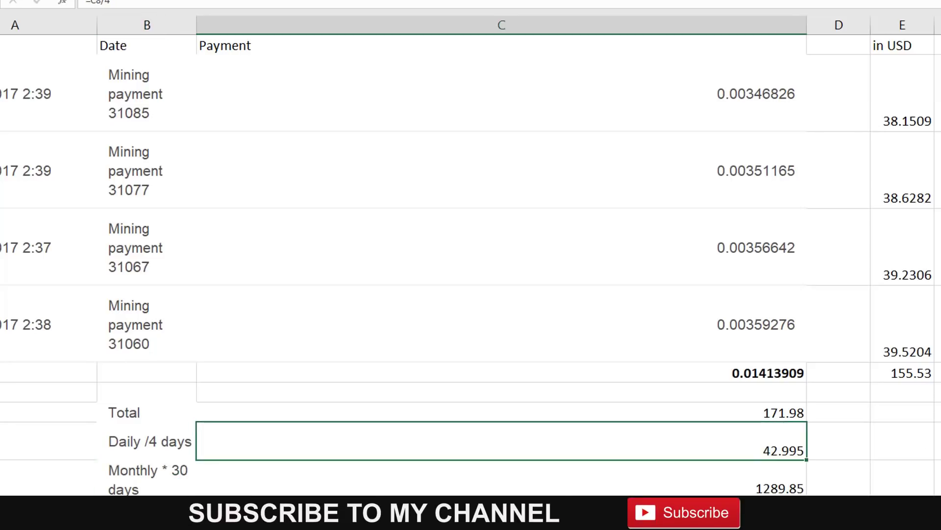
left_click(782, 486)
key("ctrl+b")
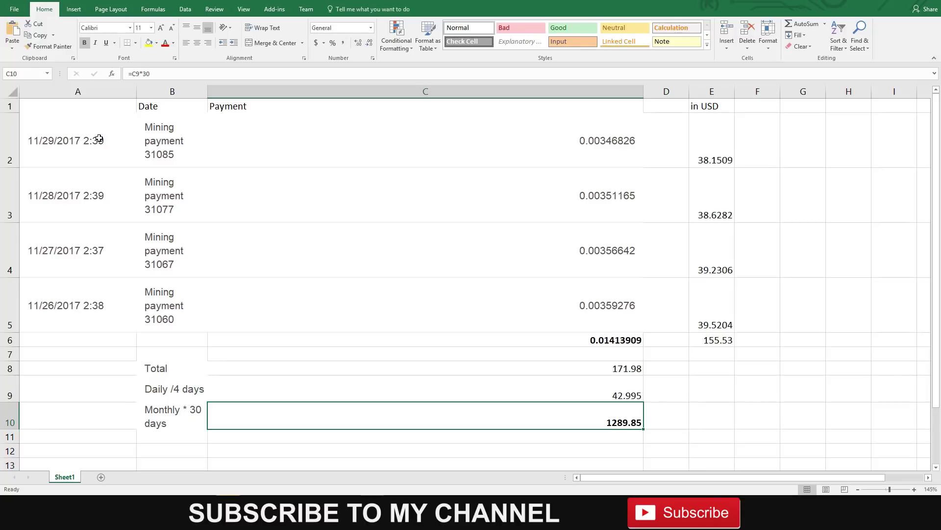
mouse_move(99, 138)
left_mouse_down()
mouse_move(279, 116)
mouse_move(628, 216)
mouse_move(648, 292)
left_mouse_up()
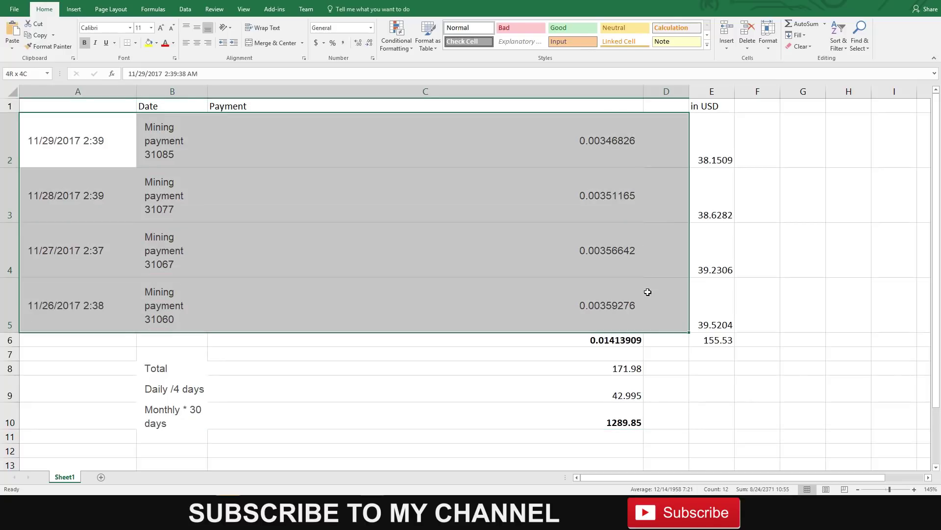
left_click(668, 338)
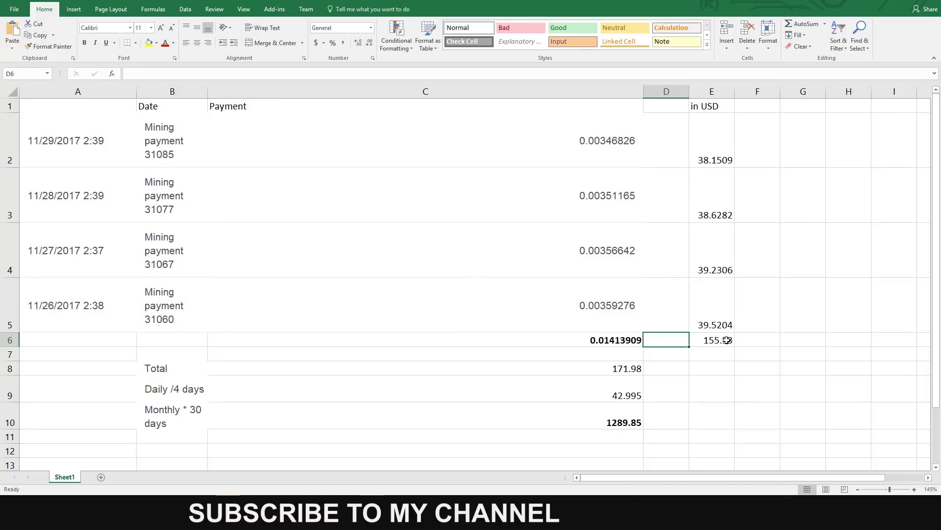
mouse_move(727, 340)
left_mouse_down()
mouse_move(702, 319)
mouse_move(273, 145)
mouse_move(80, 168)
mouse_move(75, 142)
left_mouse_up()
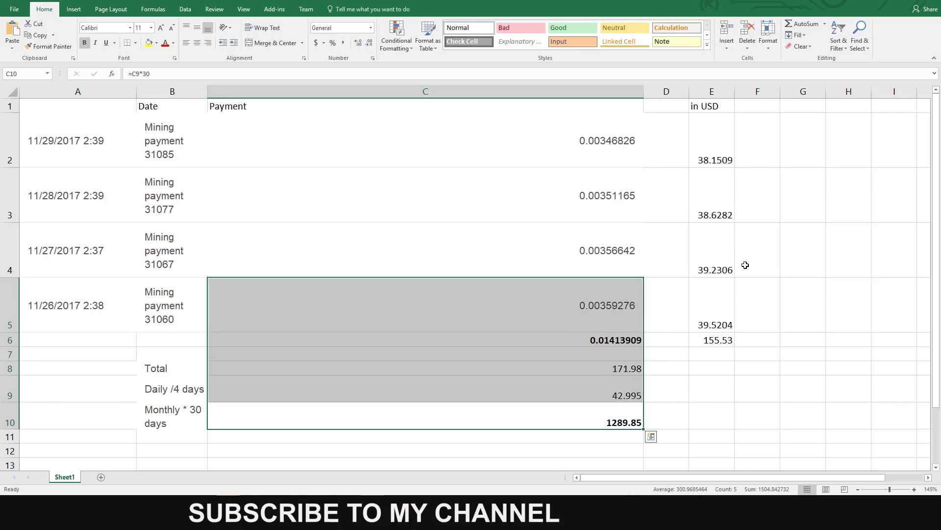
left_click(566, 254)
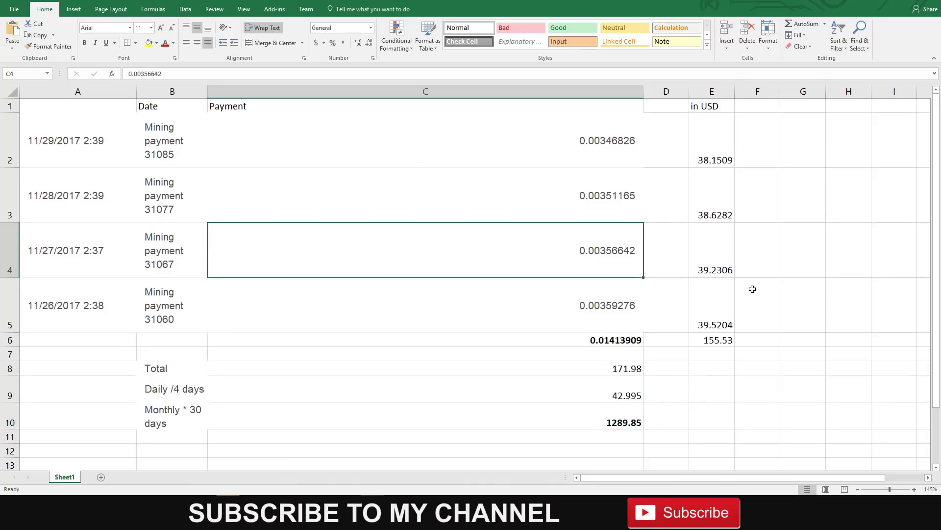
left_click(628, 414)
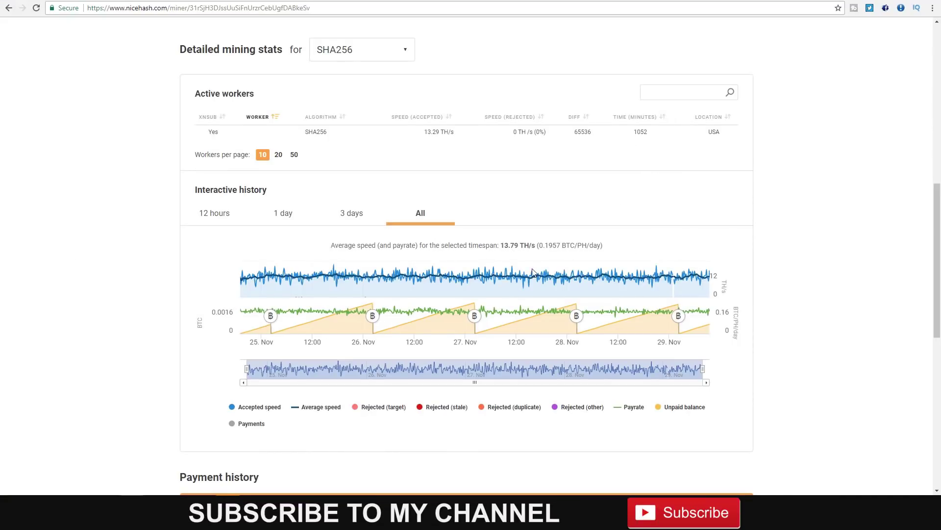
Step: Compare NiceHash's Payment history with the Excel sheet, then scroll back up to the miner summary
mouse_move(272, 297)
scroll(838, 398, "down", 4)
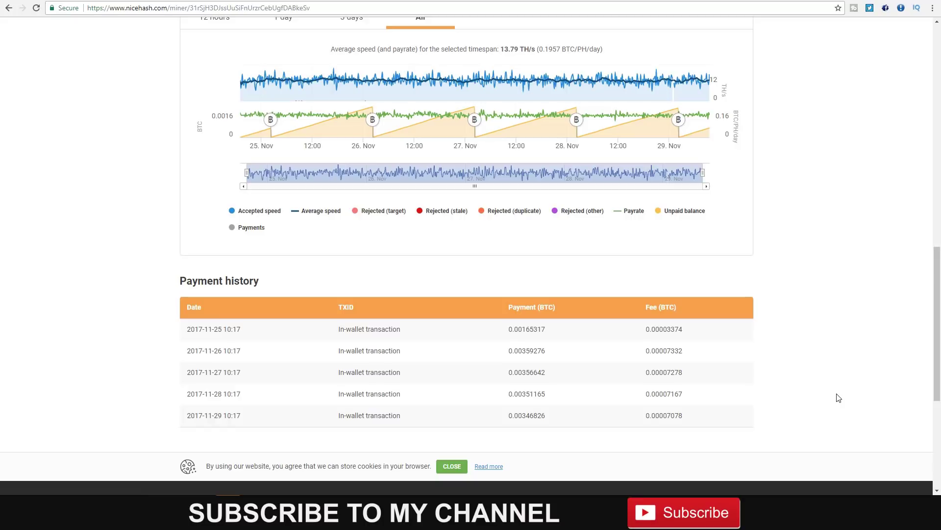
key("alt+Tab")
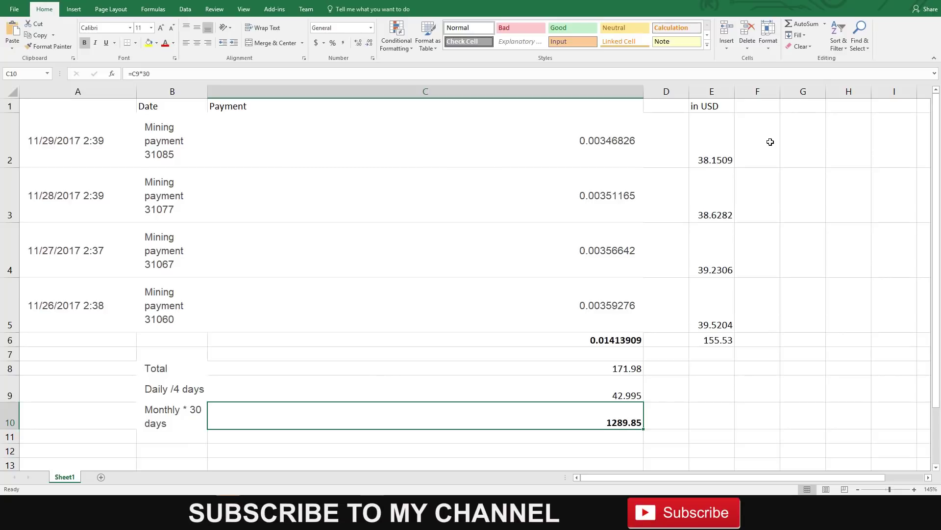
key("alt+Tab")
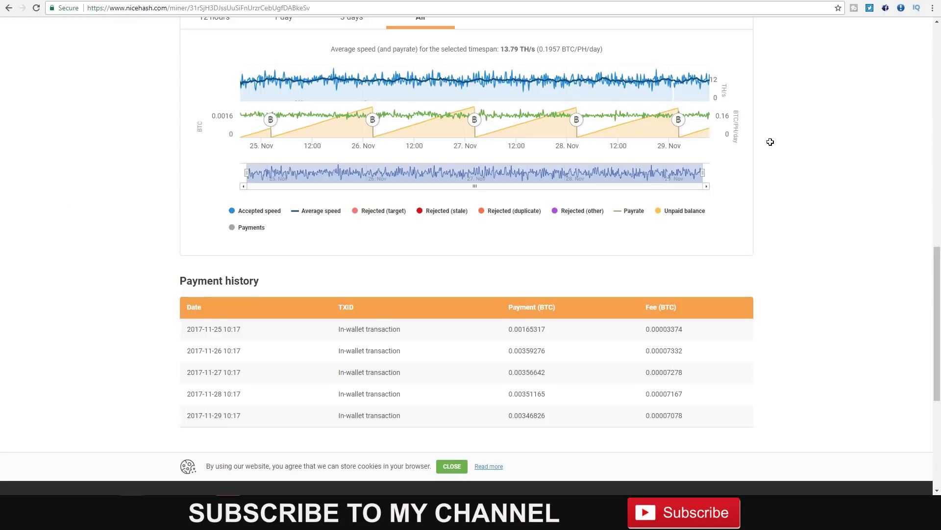
scroll(771, 141, "up", 14)
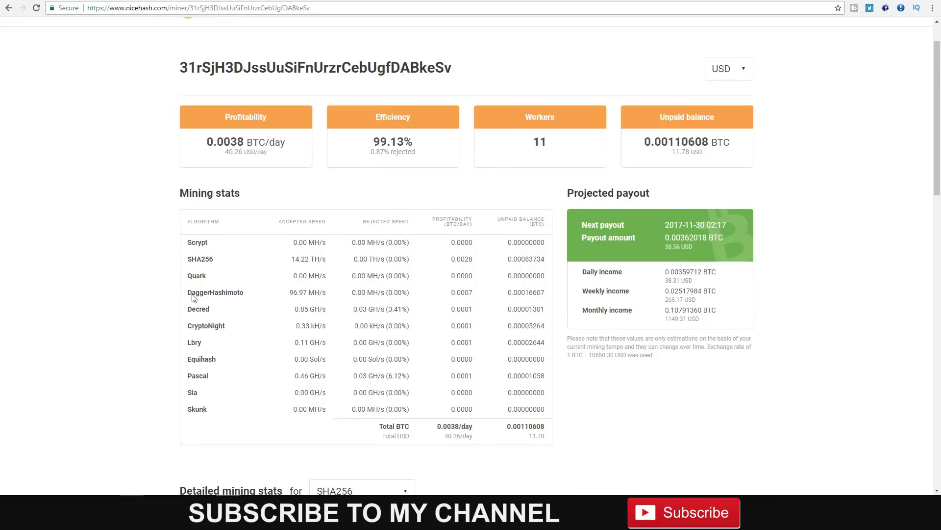
Step: Highlight the SHA256 algorithm name and its speed and profitability figures in Mining stats
left_click_drag(192, 259, 213, 260)
mouse_move(186, 259)
left_mouse_down()
mouse_move(551, 273)
mouse_move(552, 259)
left_mouse_up()
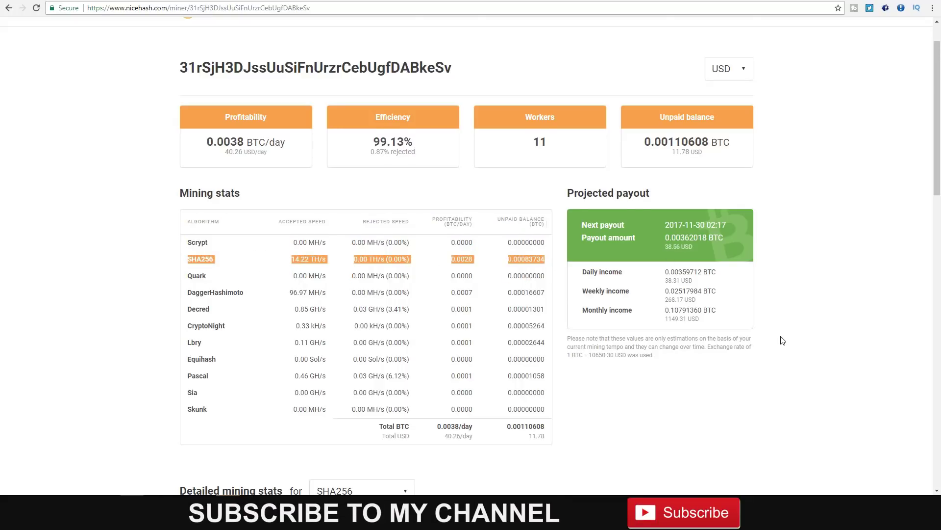
scroll(783, 340, "up", 1)
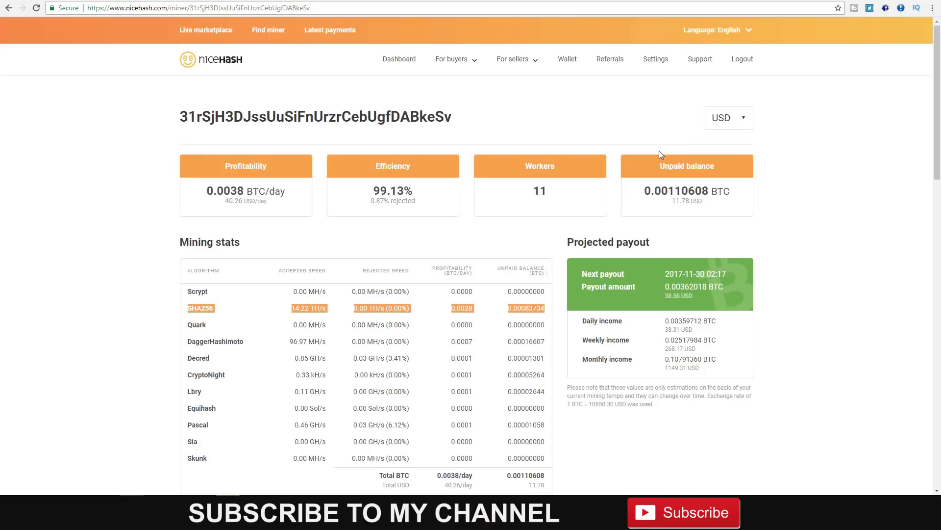